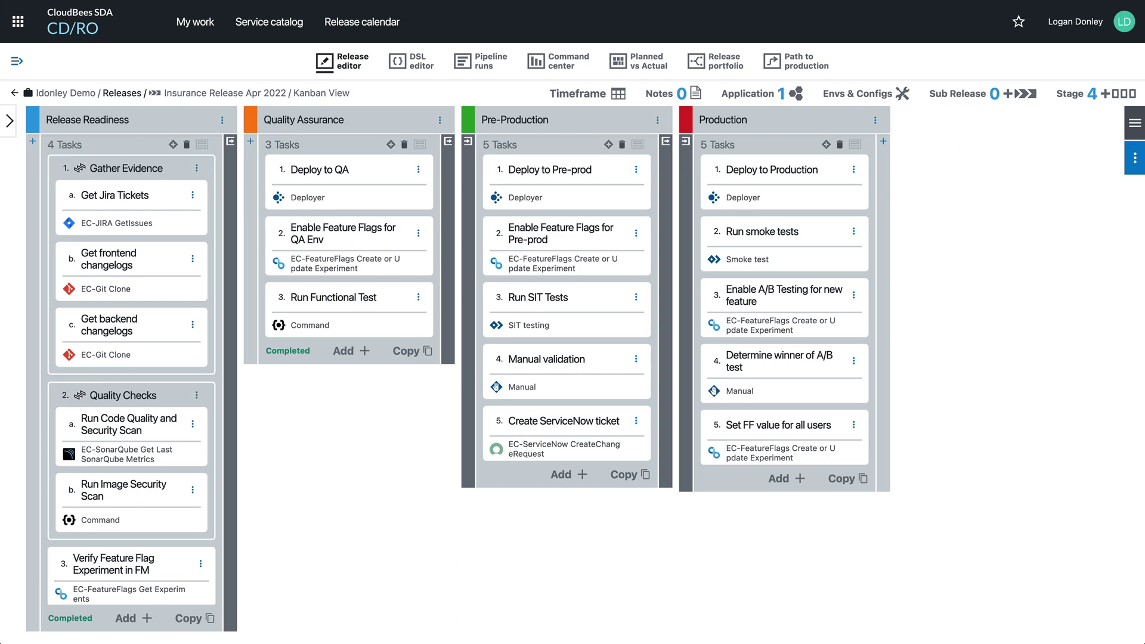
# - Inspect the Release Readiness exit gate rules and the Pre-Production entry gate rule, and collapse both gates
pyautogui.click(235, 583)
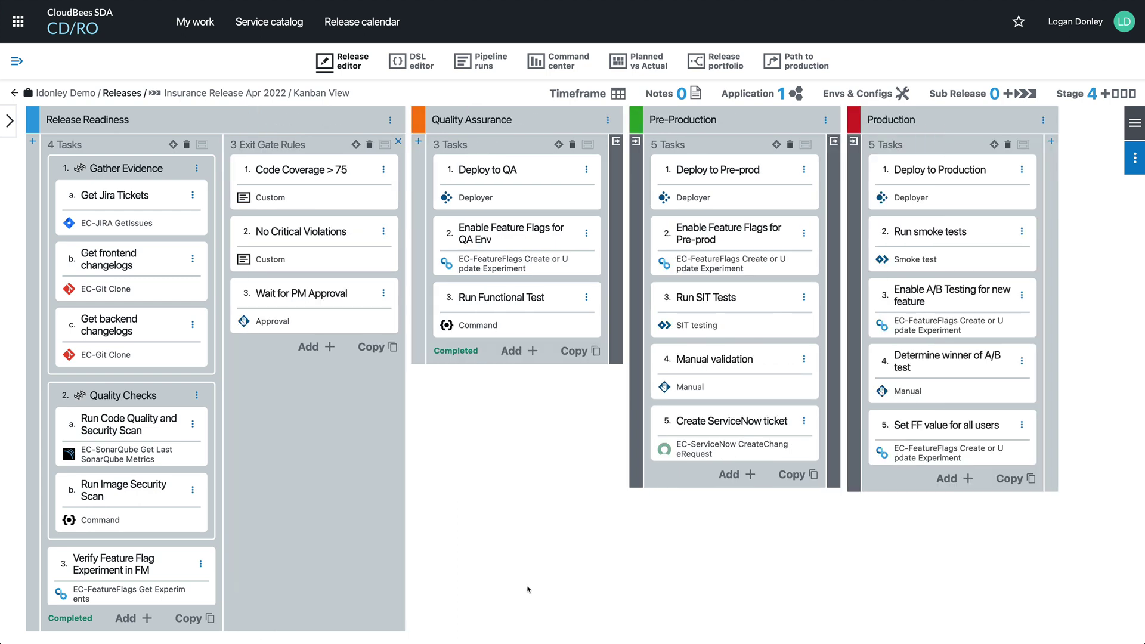
pyautogui.click(636, 385)
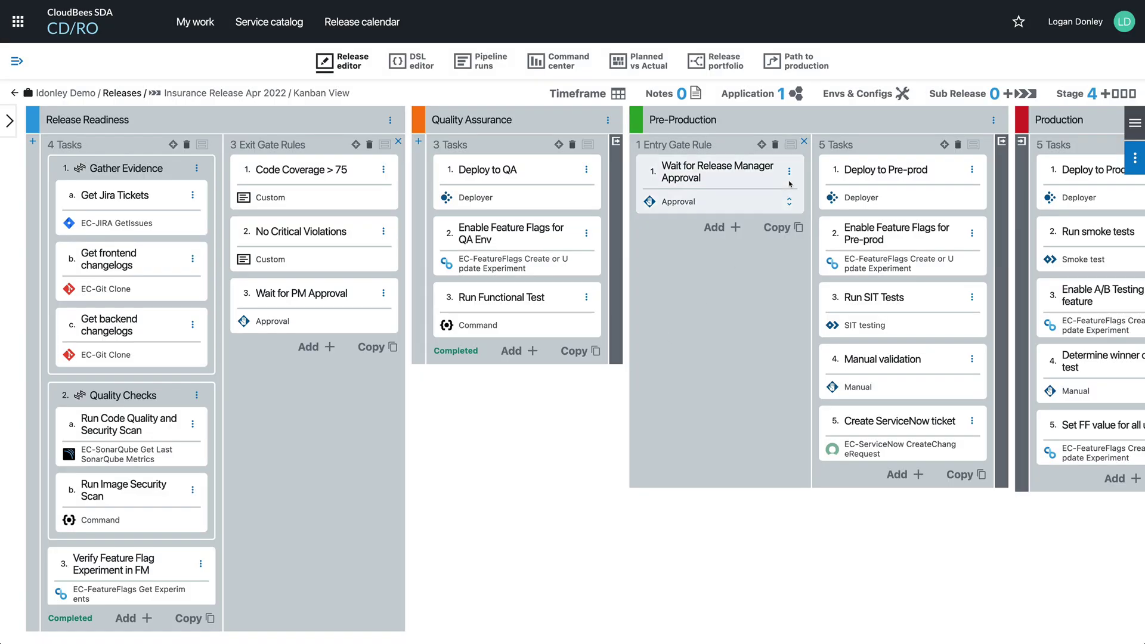
pyautogui.click(804, 141)
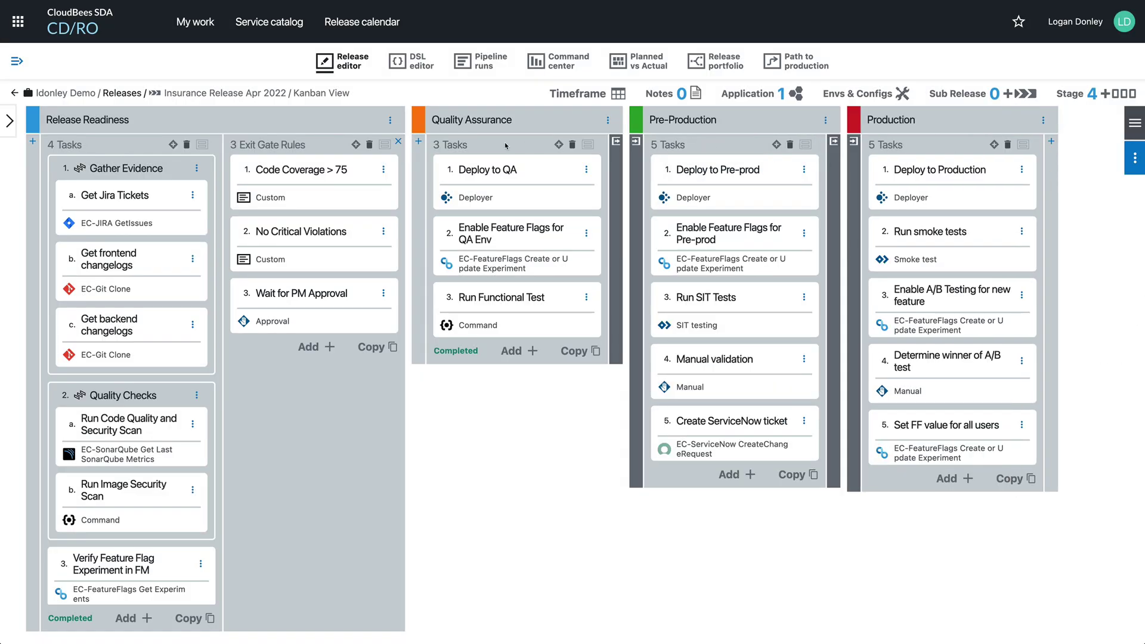
pyautogui.click(398, 141)
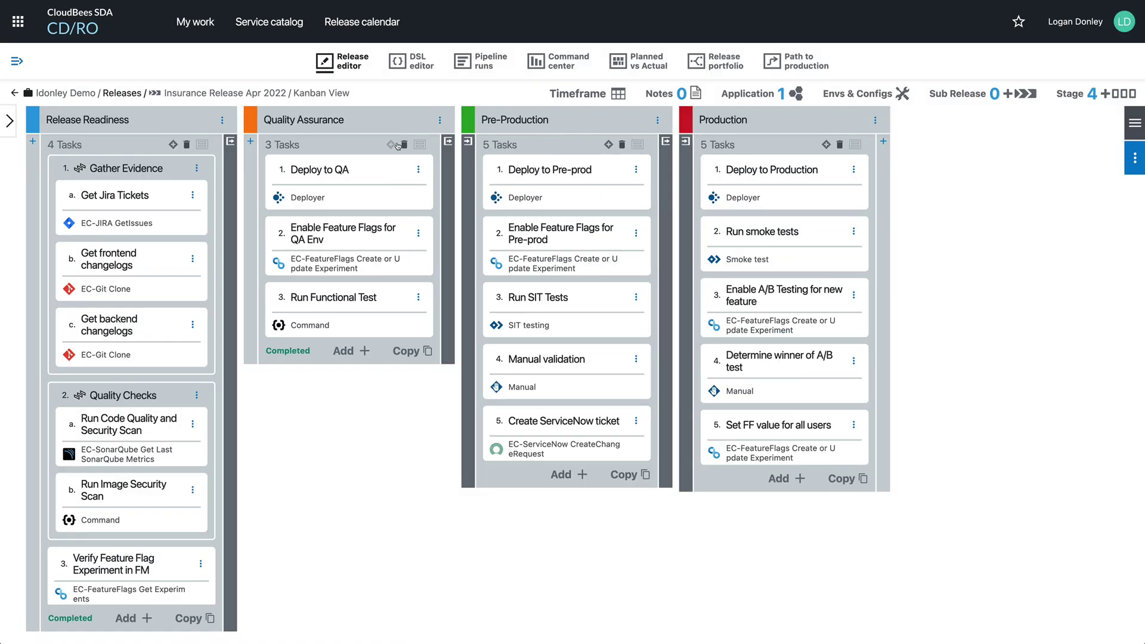
# - Add a Quality Assurance task named "Run Ansible Playbook" that uses the EC-Ansible plugin's Run Playbook procedure
pyautogui.click(359, 353)
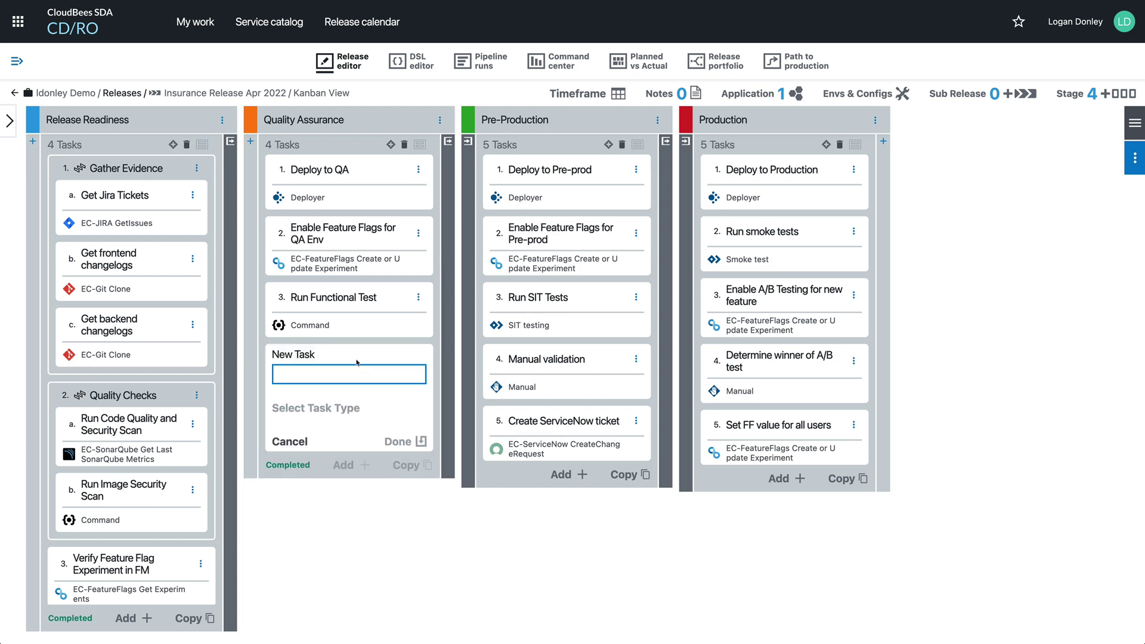
pyautogui.write('Run Ansible Playbook')
pyautogui.click(342, 407)
pyautogui.scroll(-3, 715, 477)
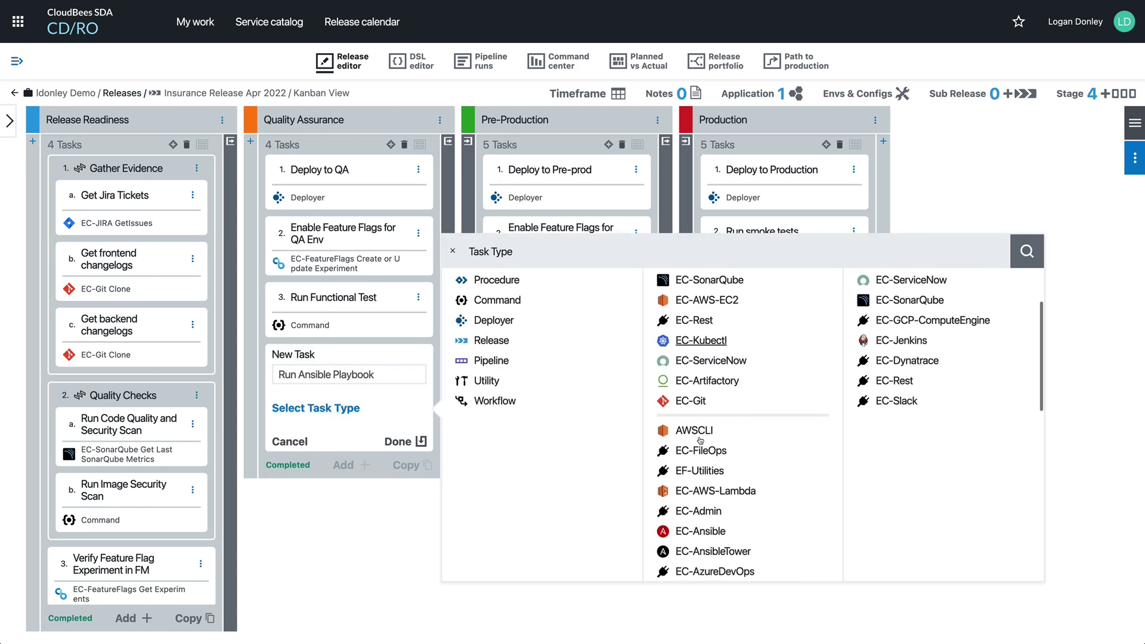
pyautogui.click(680, 534)
pyautogui.scroll(-1, 702, 537)
pyautogui.click(701, 519)
# - Define the Ansible task's parameters with the configuration "ec-ansible config" and the playbook path "./playbook.yaml"
pyautogui.click(409, 408)
pyautogui.click(639, 282)
pyautogui.click(797, 160)
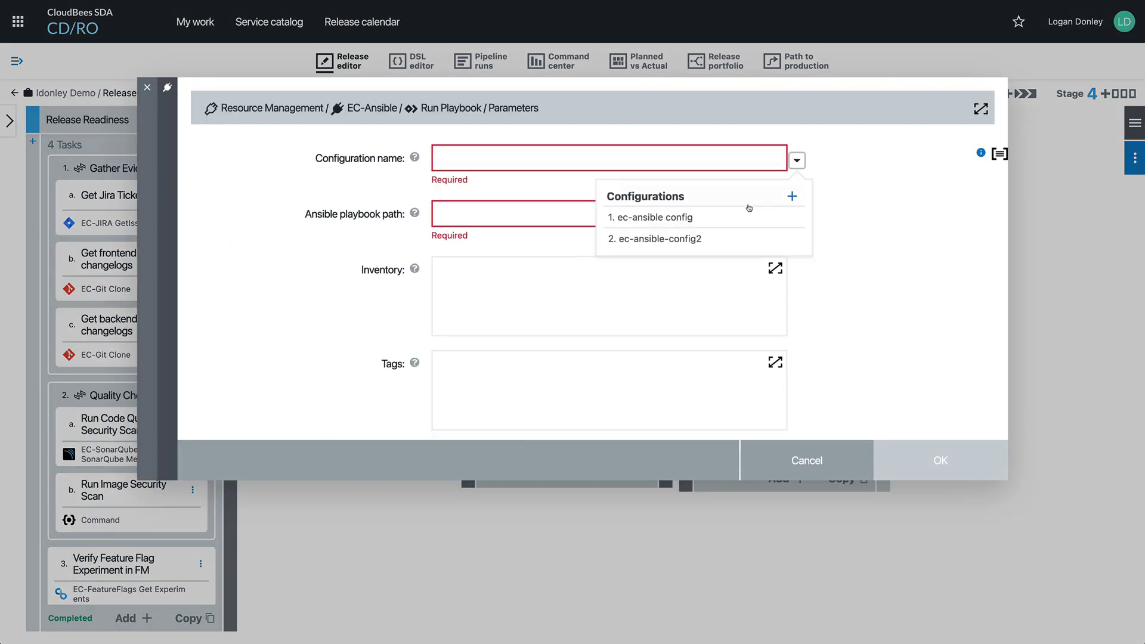
pyautogui.click(715, 217)
pyautogui.click(632, 199)
pyautogui.write('./playbook.yaml')
pyautogui.click(950, 448)
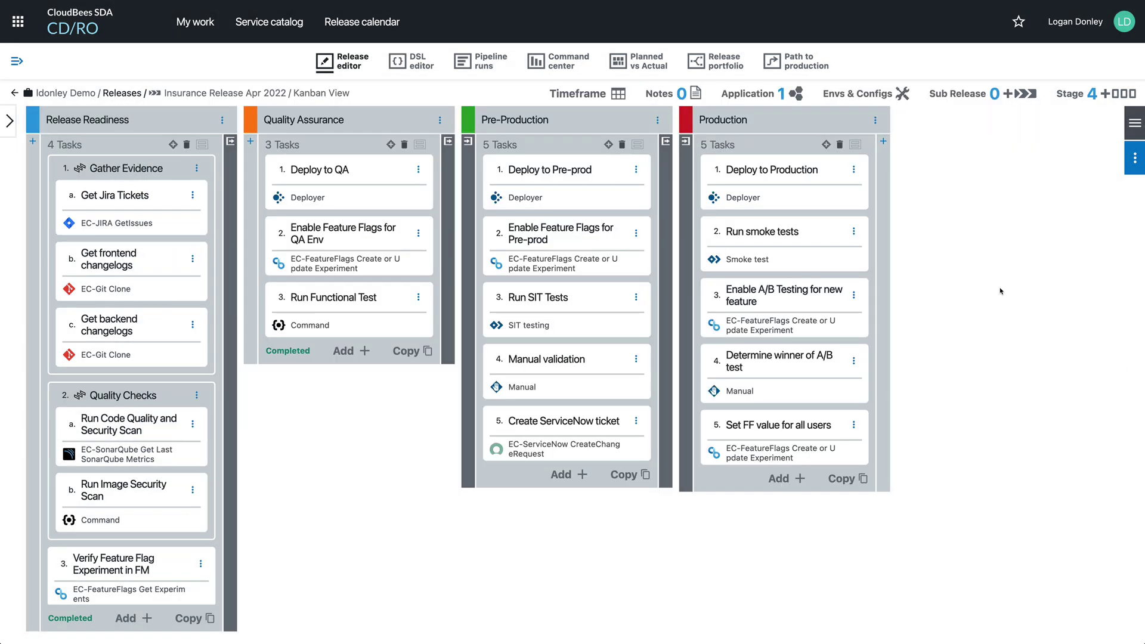
# - Review the release's environments and configurations, checking the Insurance App deployment in the Quality Assurance stage, and close them without changes
pyautogui.click(902, 97)
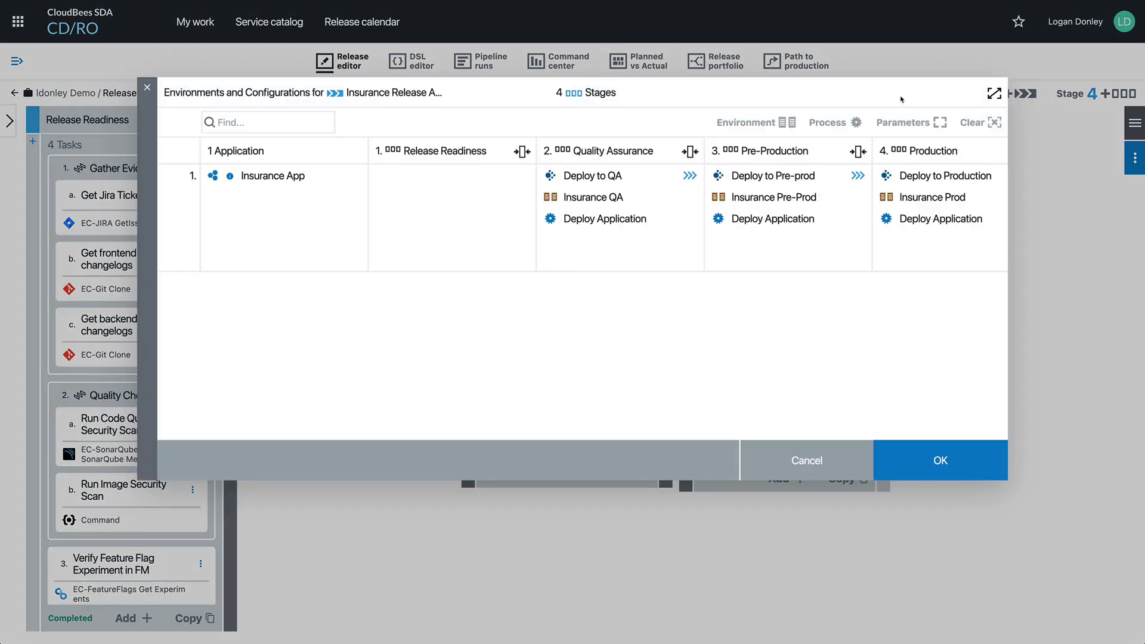
pyautogui.click(672, 259)
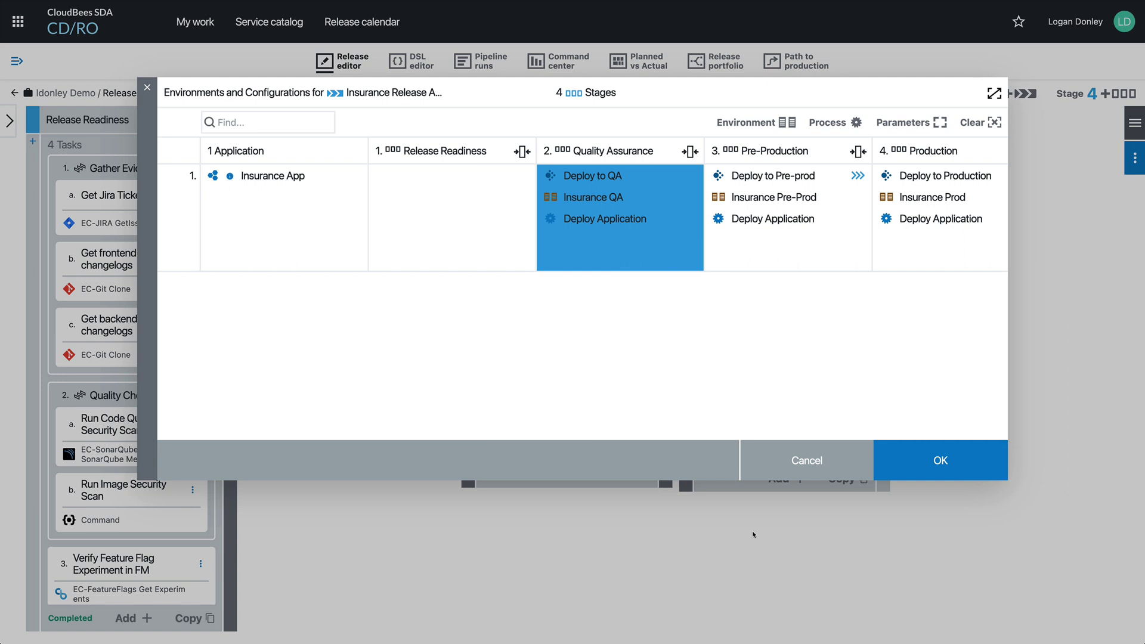
pyautogui.click(800, 463)
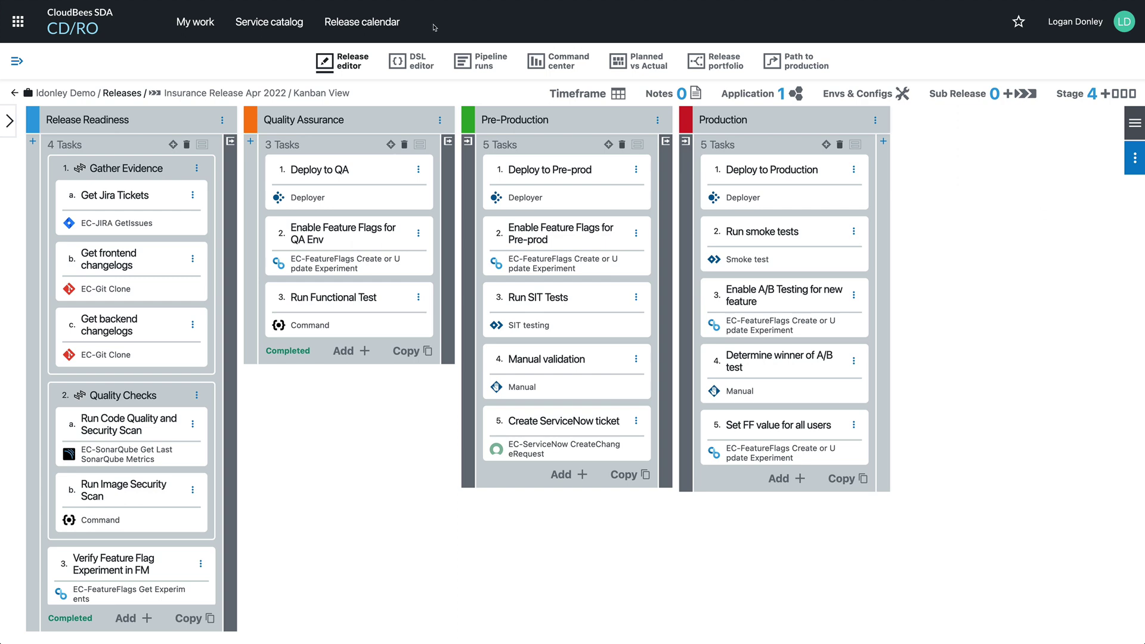
# - Look through the DSL code that defines Insurance Release Apr 2022
pyautogui.click(420, 65)
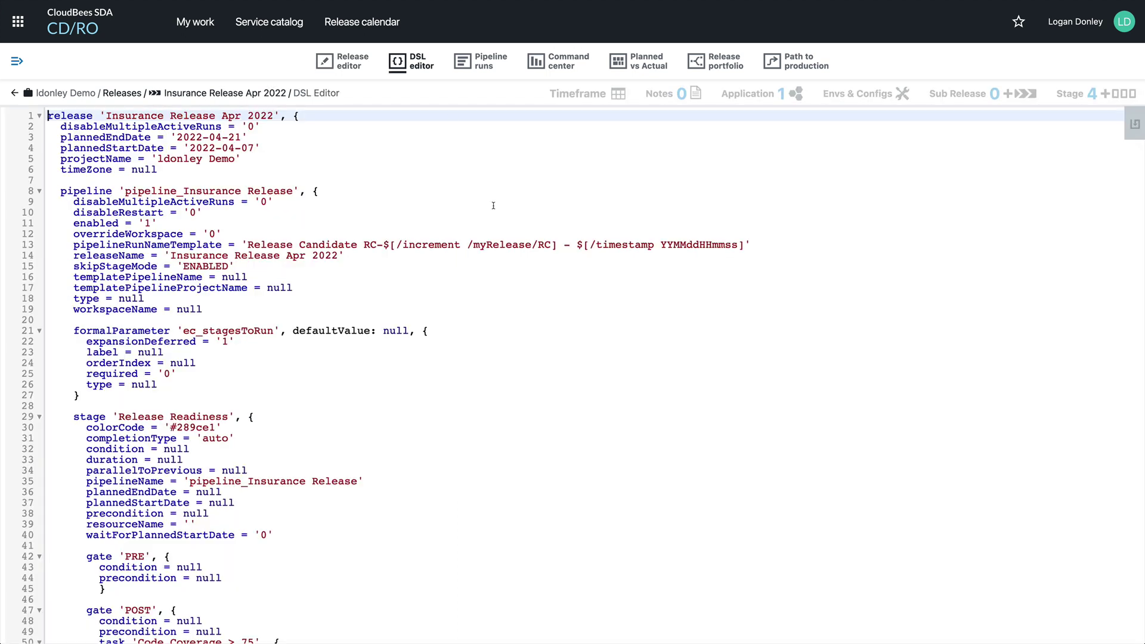
pyautogui.scroll(-3, 493, 205)
pyautogui.scroll(-3, 493, 205)
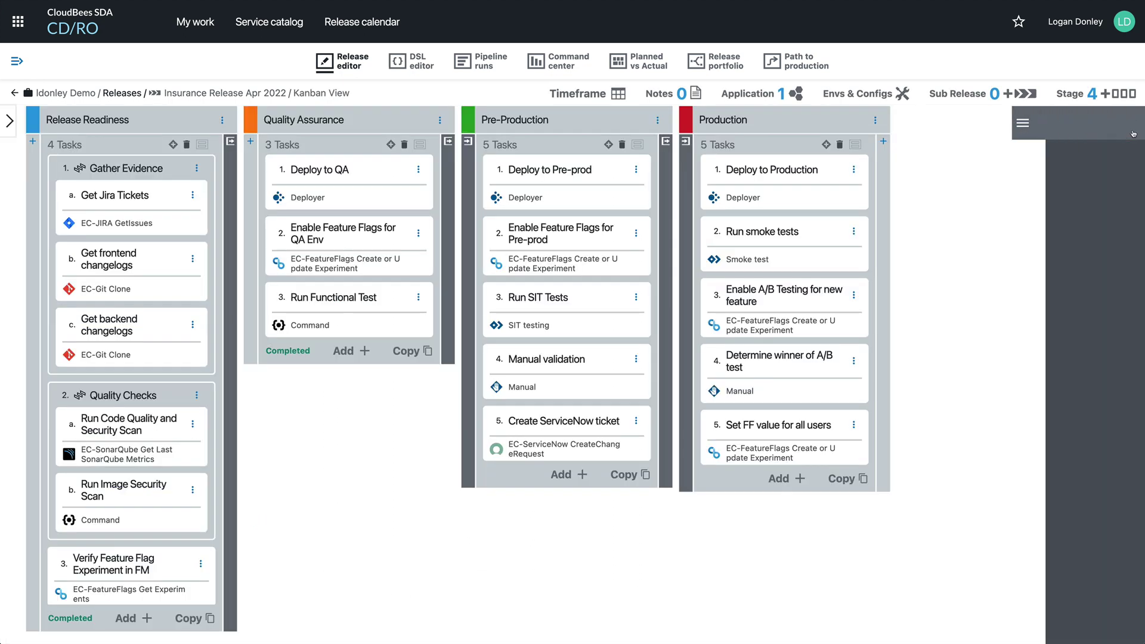
# - Export the release's DSL with nulls and defaults suppressed
pyautogui.click(1135, 124)
pyautogui.click(1097, 192)
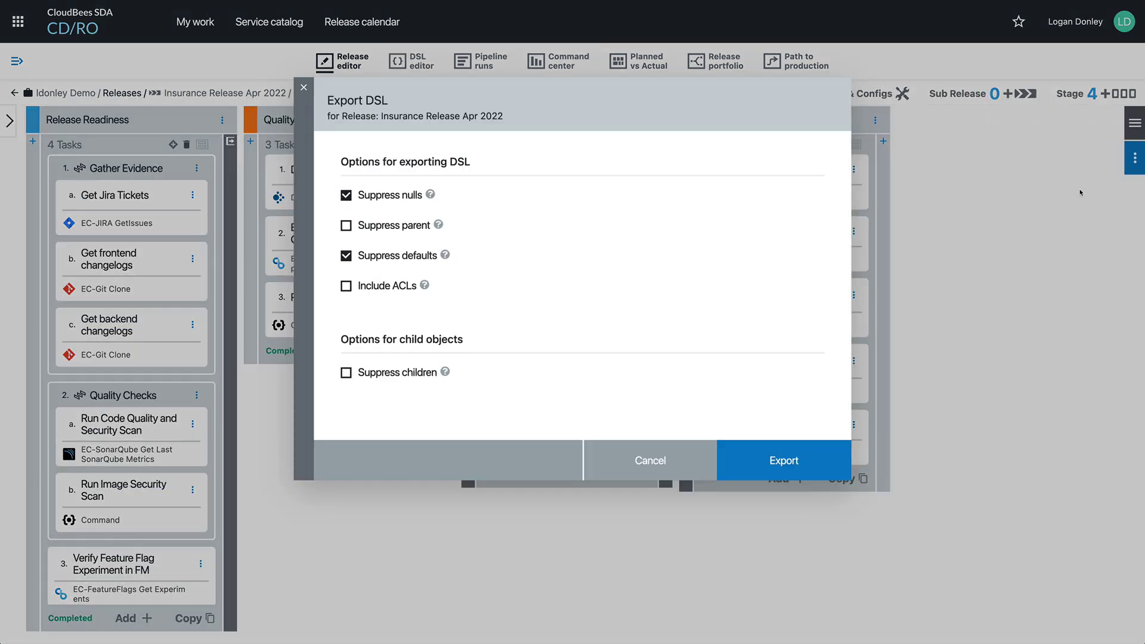
pyautogui.click(728, 459)
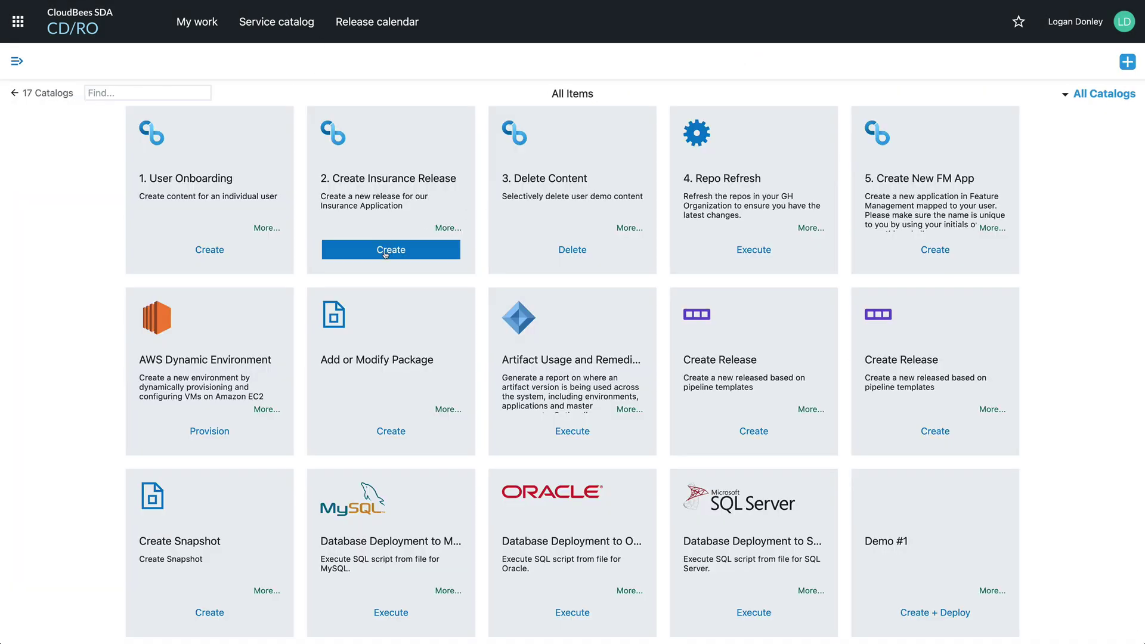
# - Open the Create Insurance Release catalog item and enter the release name "Insurance Release v2 Apr 2022"
pyautogui.click(386, 251)
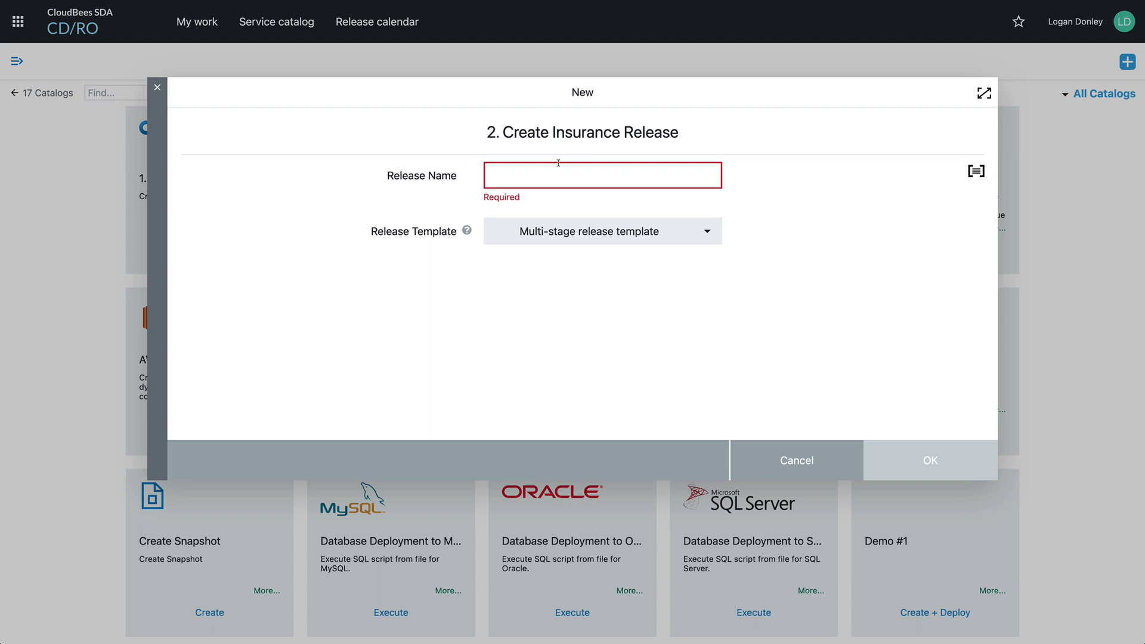
pyautogui.click(558, 172)
pyautogui.write('Insurance Release v2 Apr 2022')
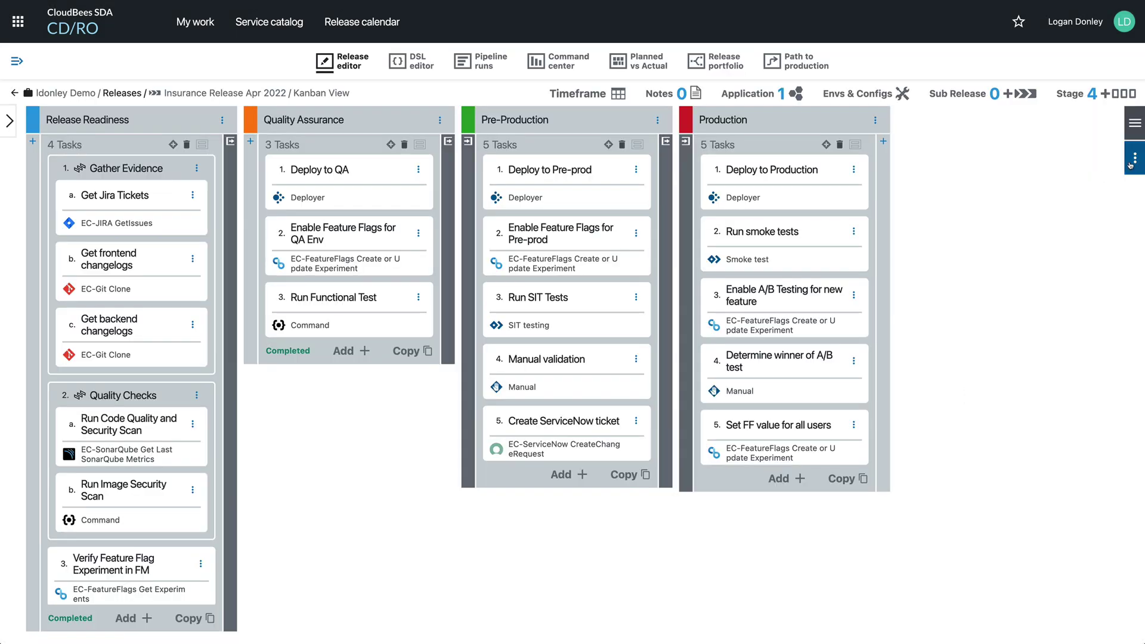
# - Configure and start a pipeline run of Insurance Release Apr 2022 with all four stages selected, including Production
pyautogui.click(1134, 157)
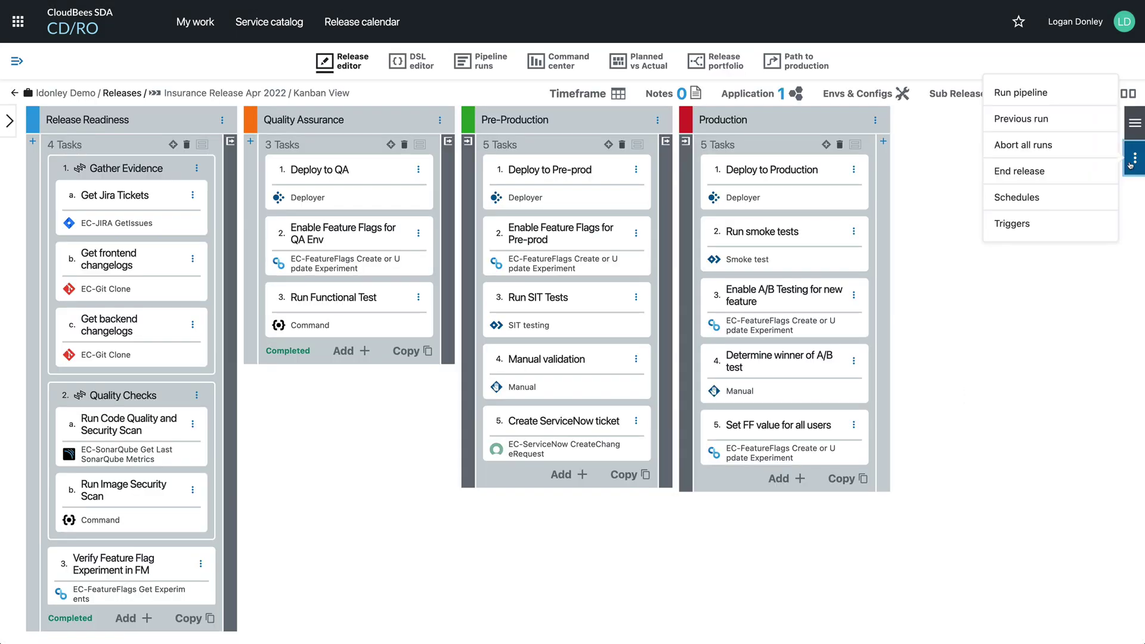
pyautogui.click(1080, 95)
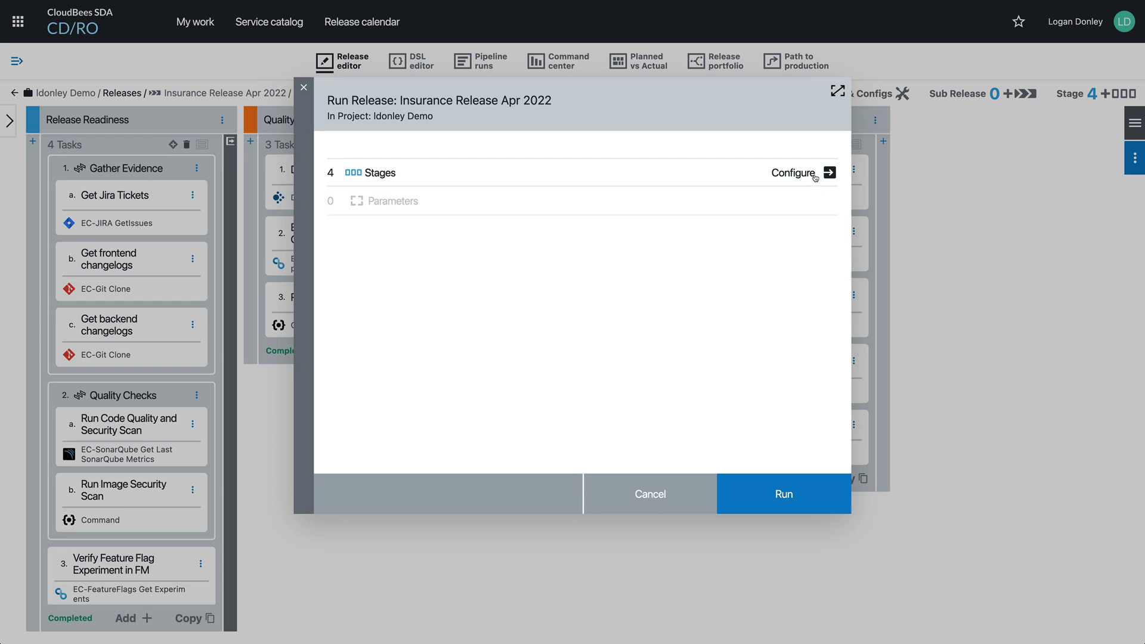
pyautogui.click(793, 173)
pyautogui.click(786, 245)
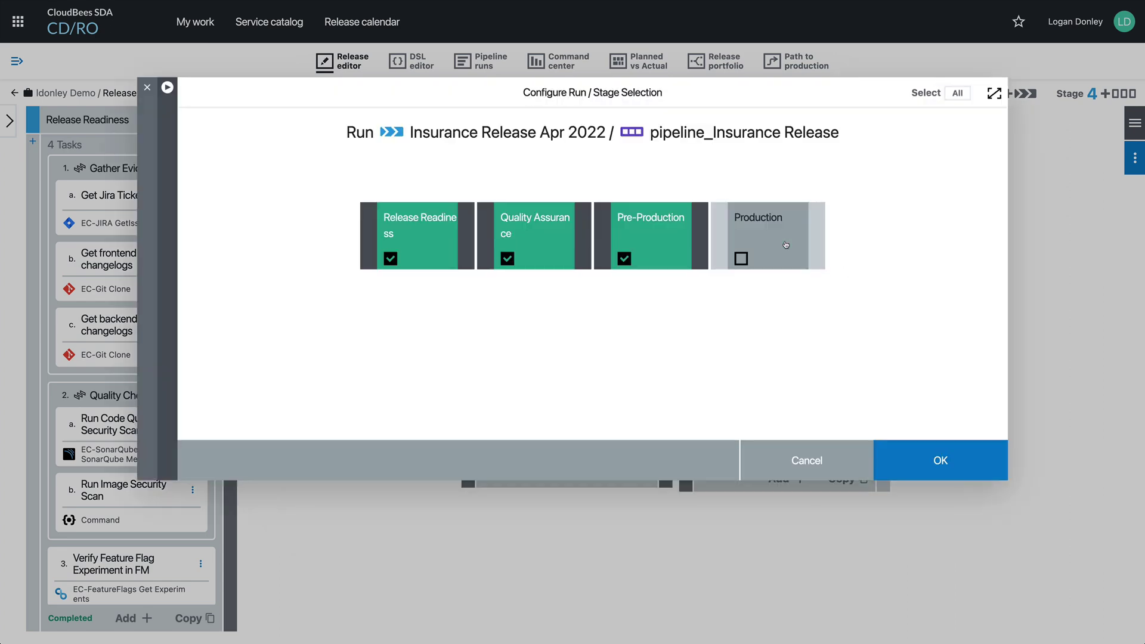
pyautogui.click(786, 244)
pyautogui.click(937, 460)
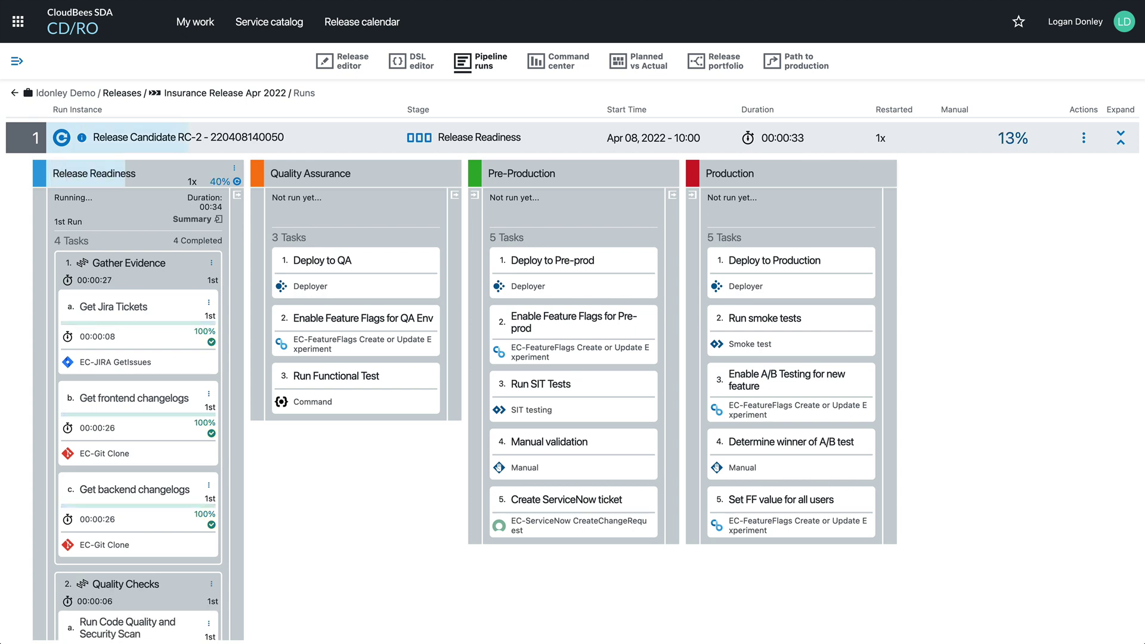
# - Approve the Release Readiness exit gate for the PM approval with the comment "Looks good to me"
pyautogui.scroll(-3, 1049, 520)
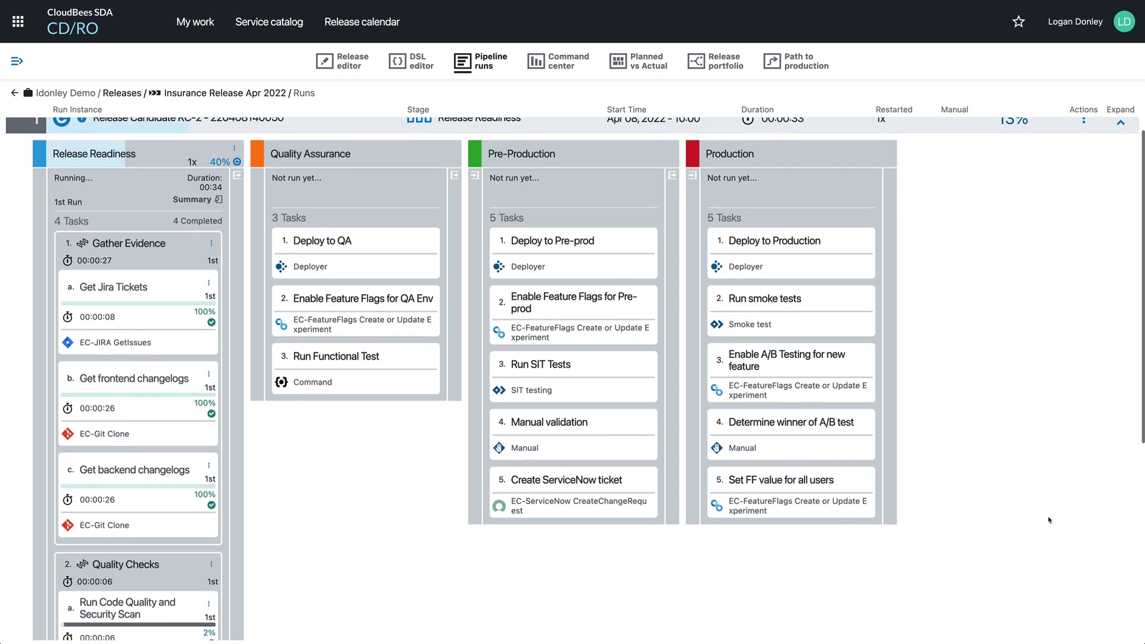
pyautogui.scroll(-2, 1049, 520)
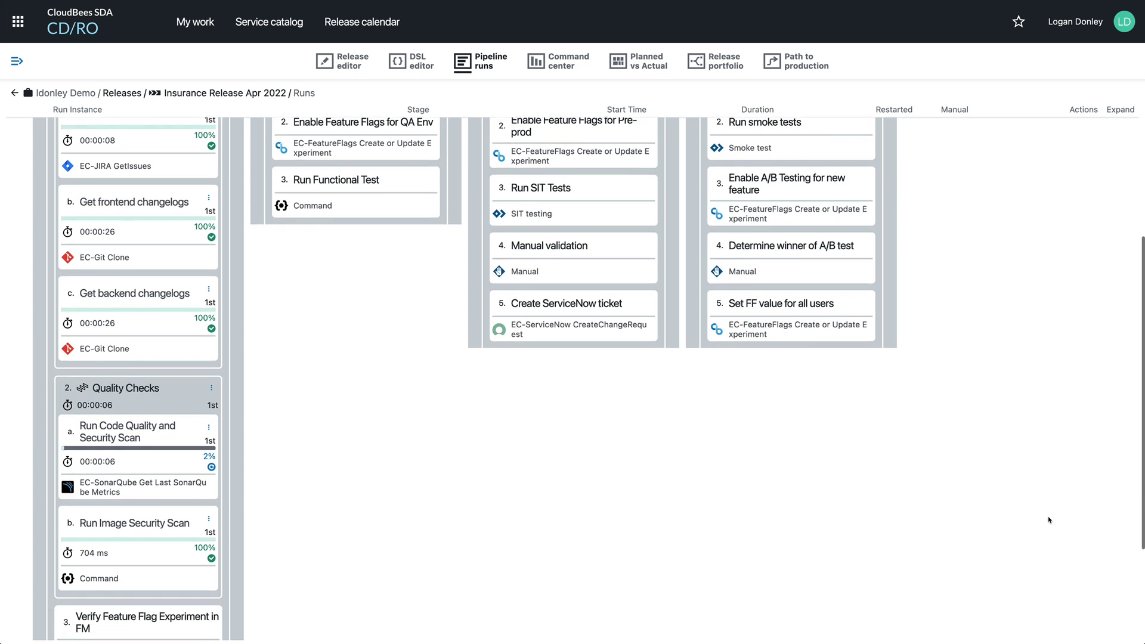
pyautogui.scroll(-3, 1050, 520)
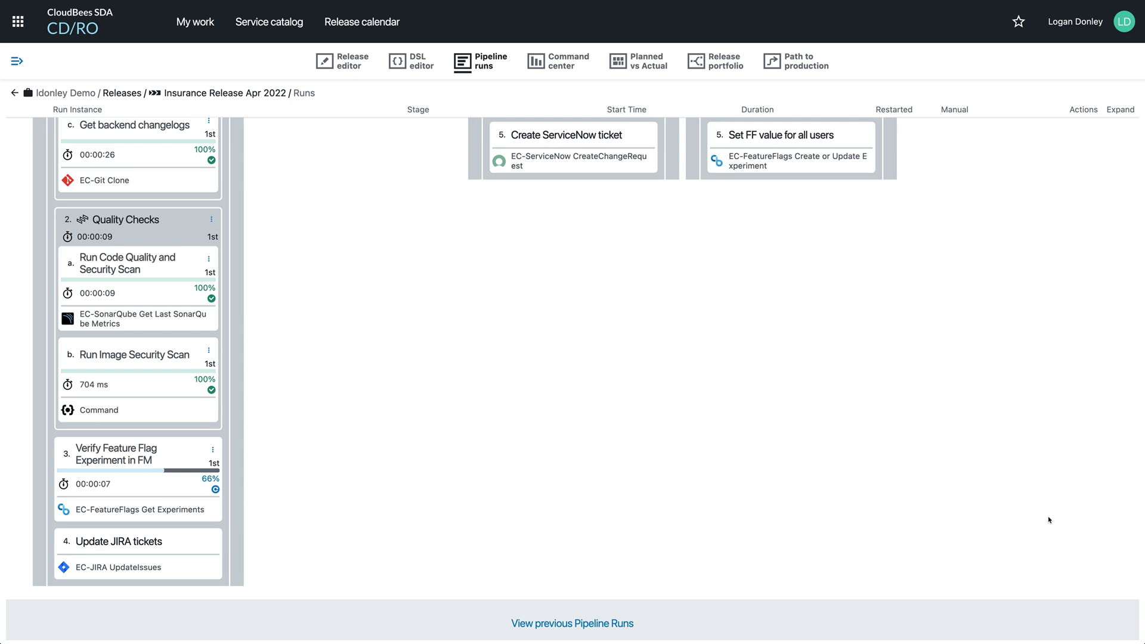
pyautogui.scroll(6, 1049, 520)
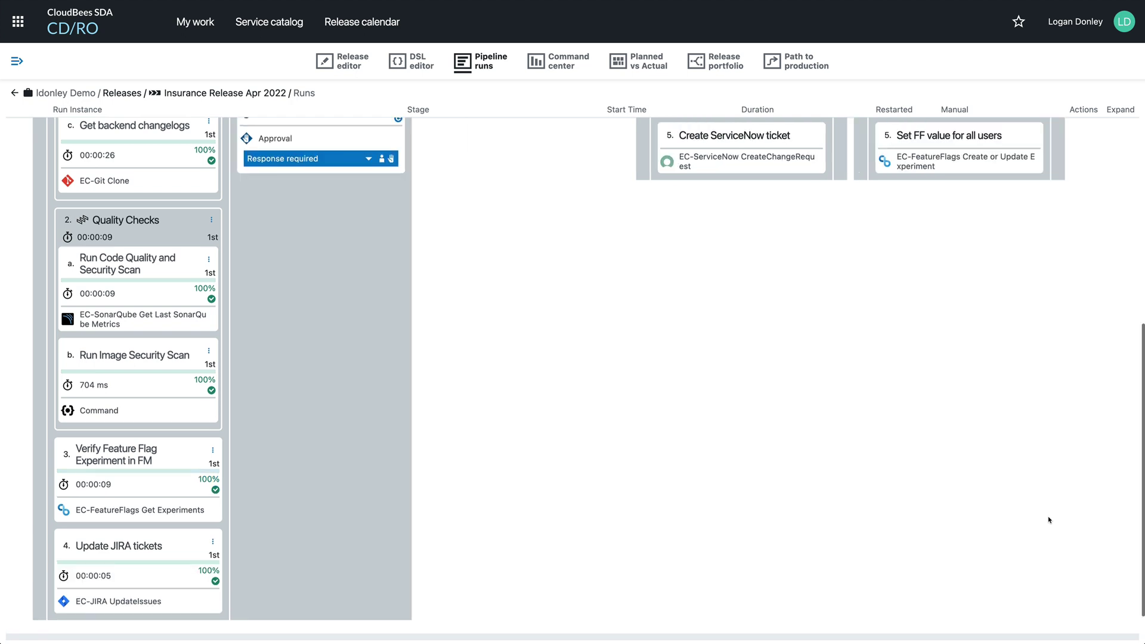
pyautogui.scroll(1, 1049, 520)
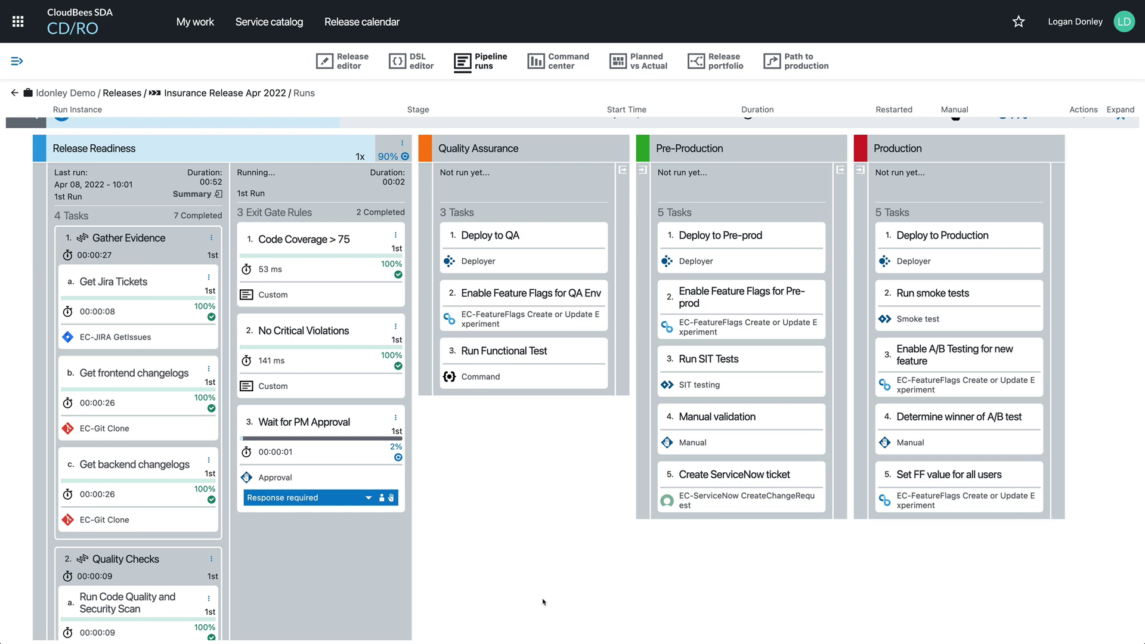
pyautogui.click(326, 500)
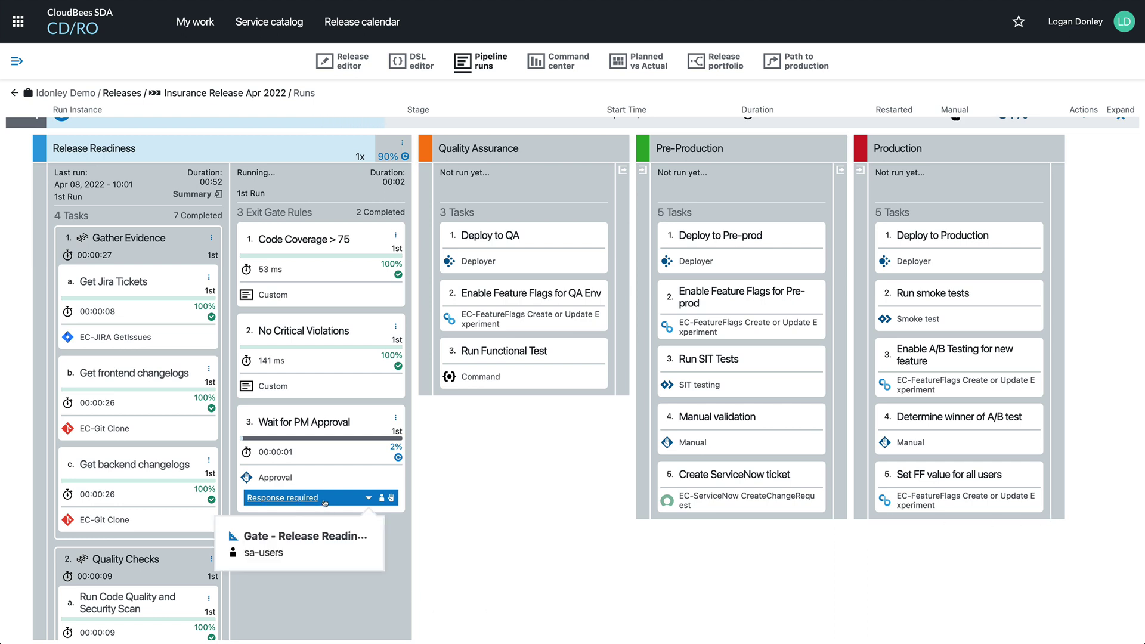
pyautogui.click(319, 539)
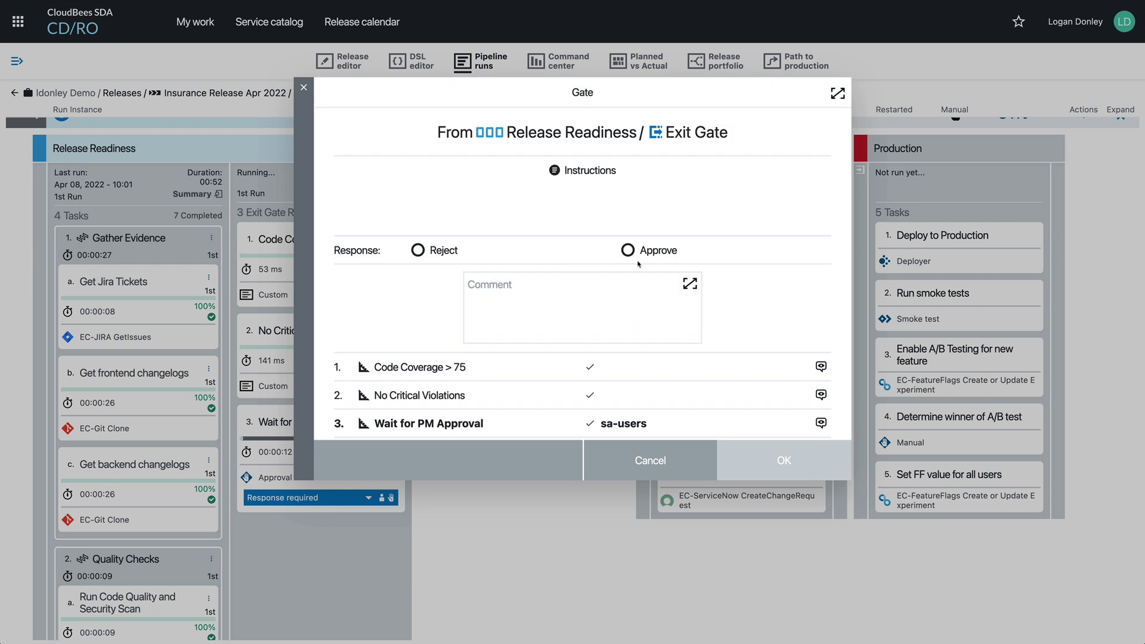
pyautogui.click(628, 250)
pyautogui.click(603, 312)
pyautogui.write('L')
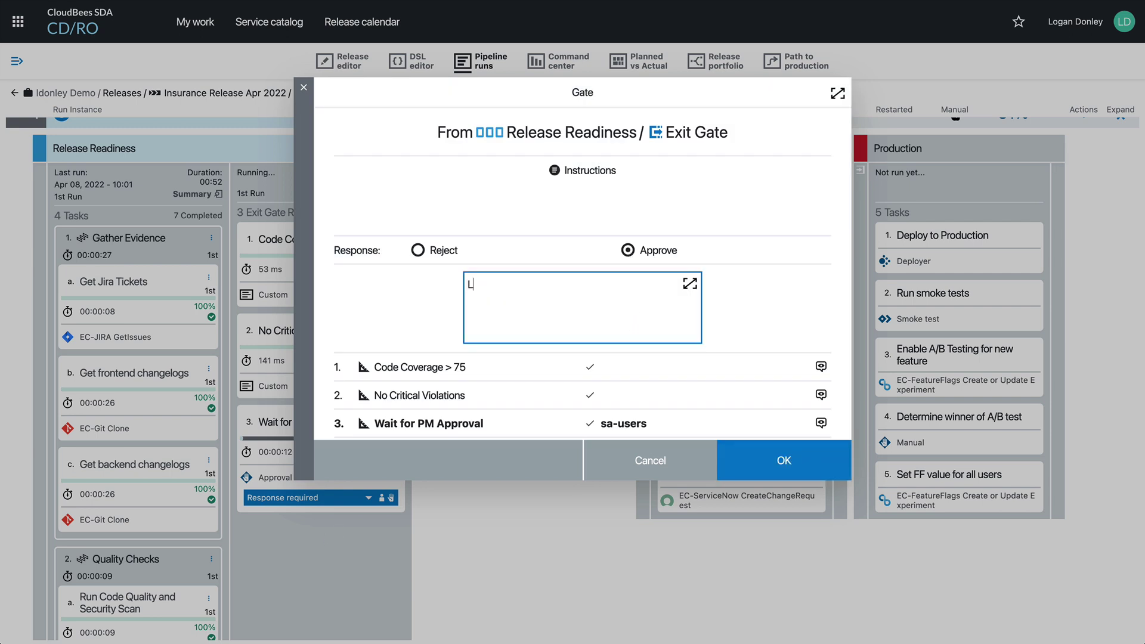
pyautogui.write('ooks good to me')
pyautogui.click(784, 461)
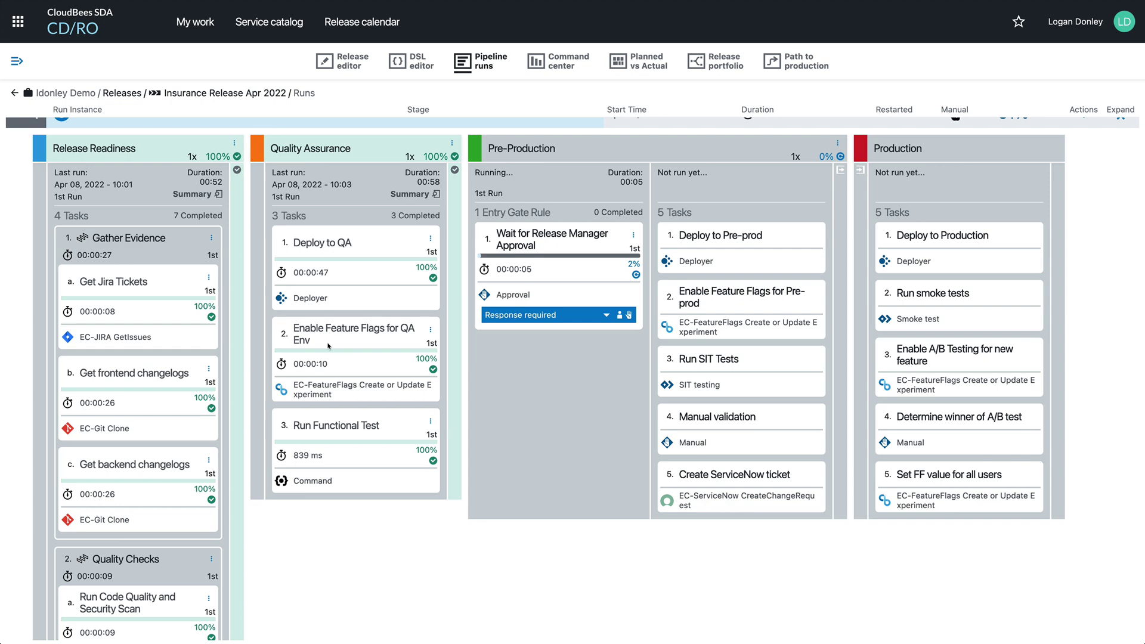
# - Examine the Release Readiness summary and the Get Jira Tickets job's properties, including the getIssuesResult sheet
pyautogui.click(193, 194)
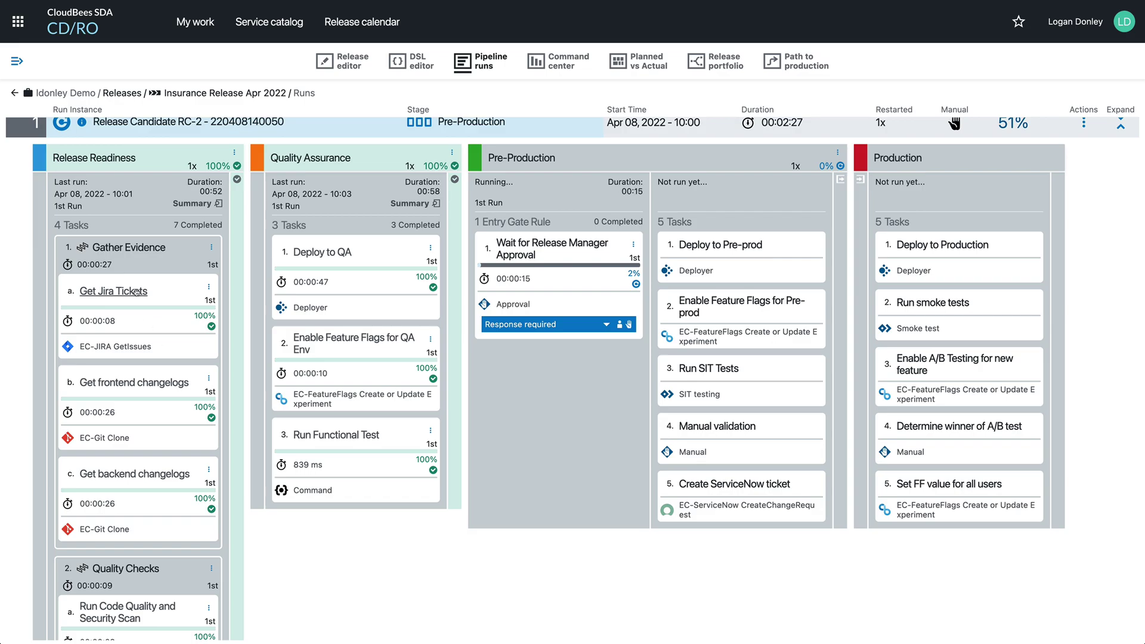
pyautogui.click(113, 148)
pyautogui.click(510, 277)
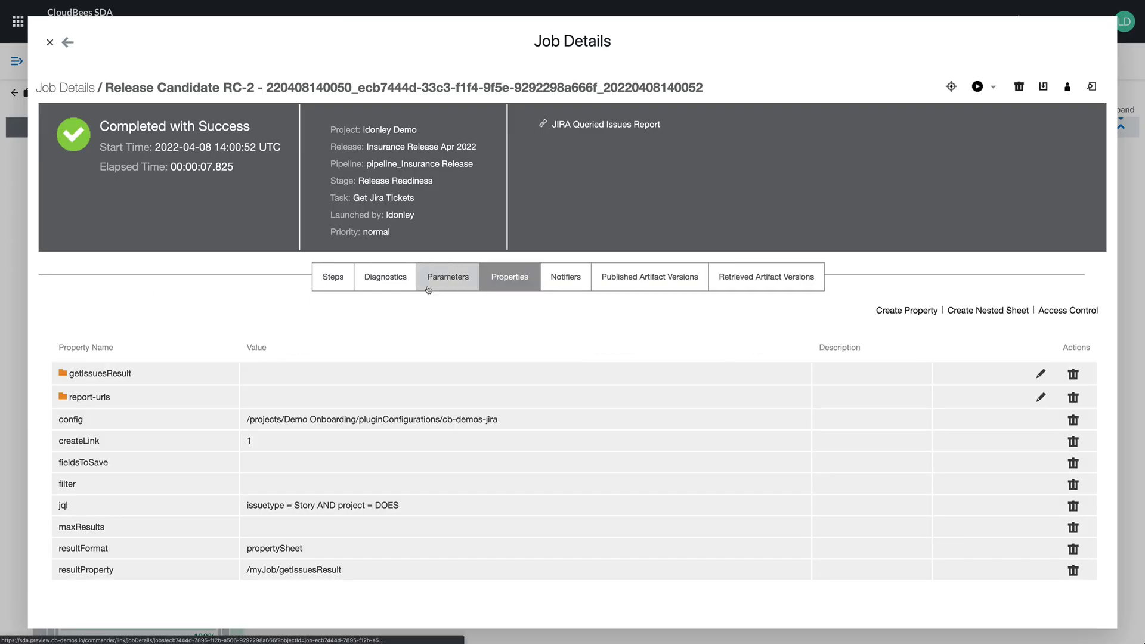
pyautogui.click(99, 373)
pyautogui.click(82, 405)
pyautogui.click(83, 408)
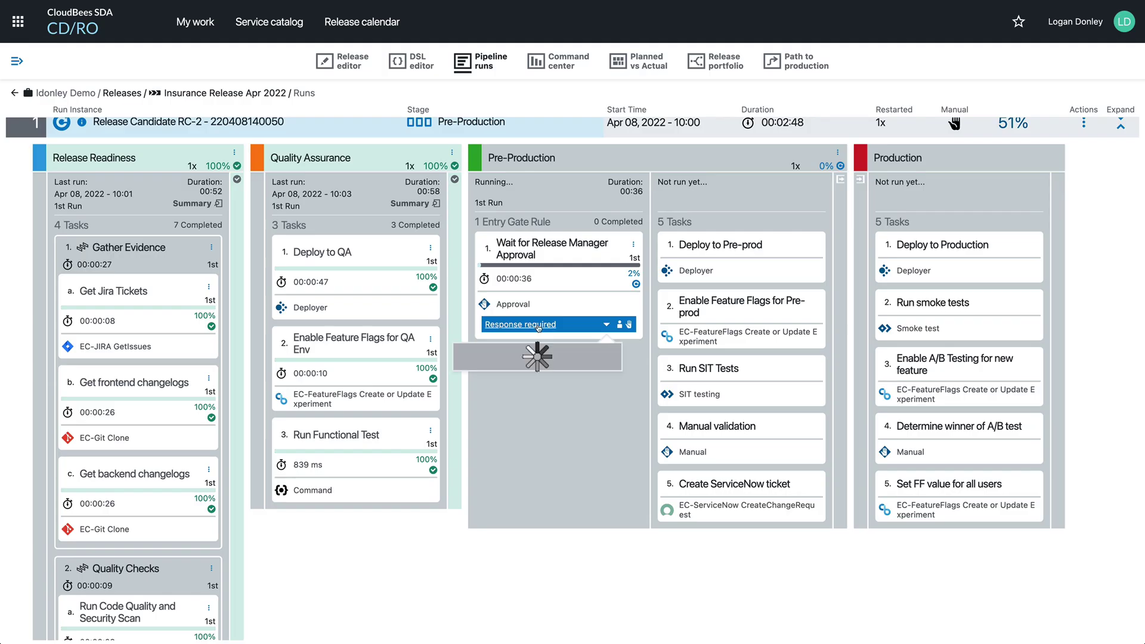
# - Respond to the Pre-Production release manager approval with a comment starting "Ready to pl"
pyautogui.click(537, 324)
pyautogui.write('Ready to pl')
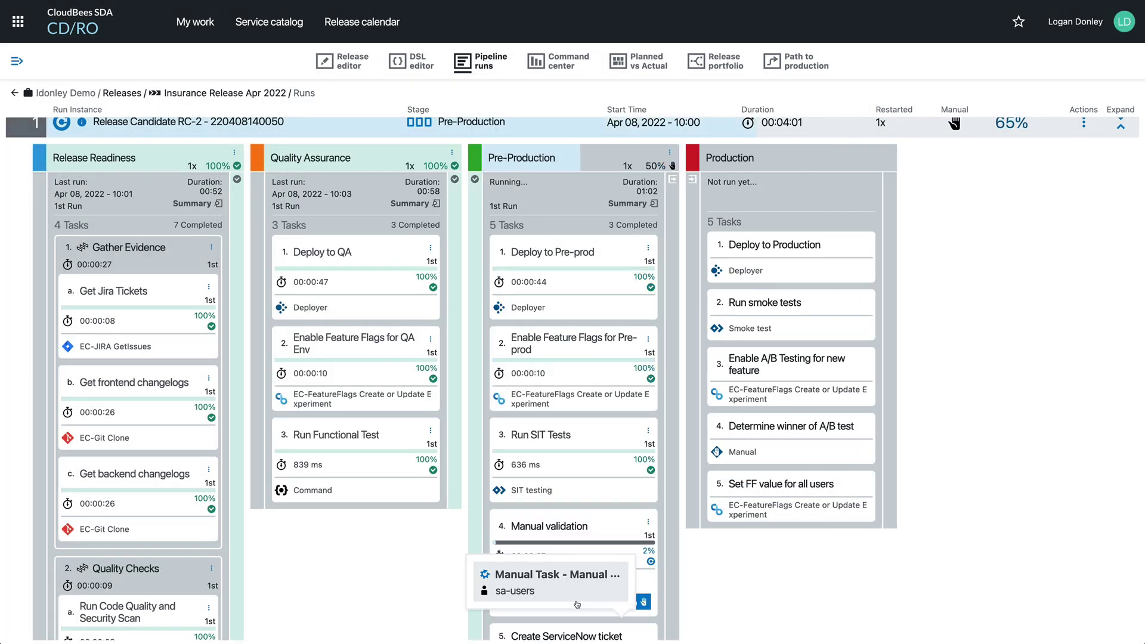
# - Respond to the Pre-Production Manual validation task as Completed with the comment "Smoke test successful"
pyautogui.click(566, 590)
pyautogui.click(692, 279)
pyautogui.click(624, 338)
pyautogui.write('Smoke test successful')
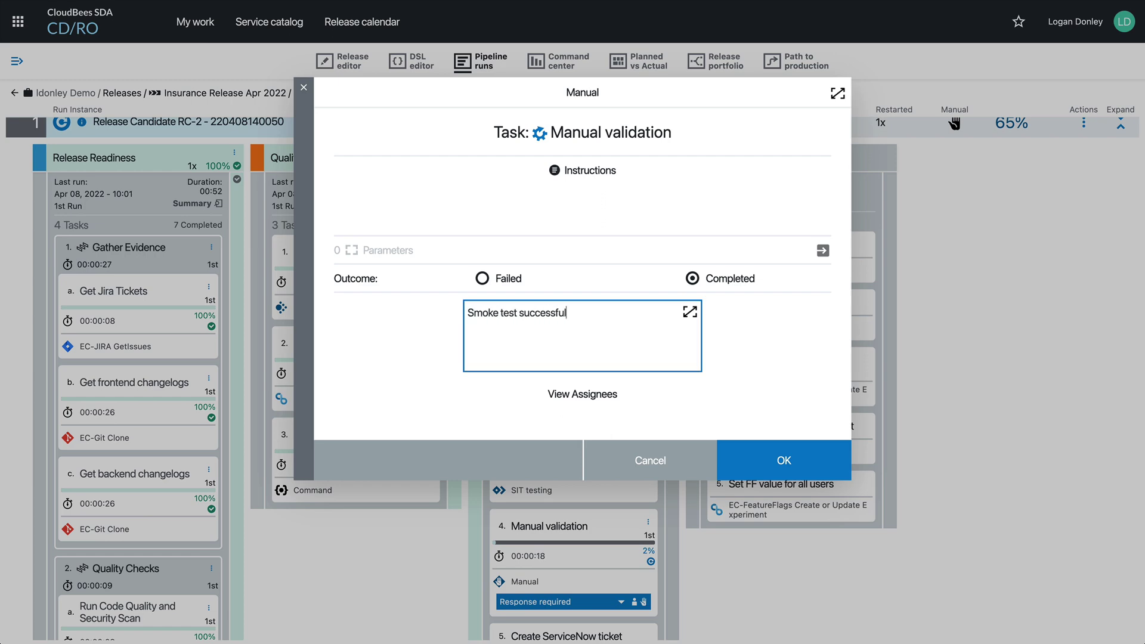
pyautogui.click(783, 460)
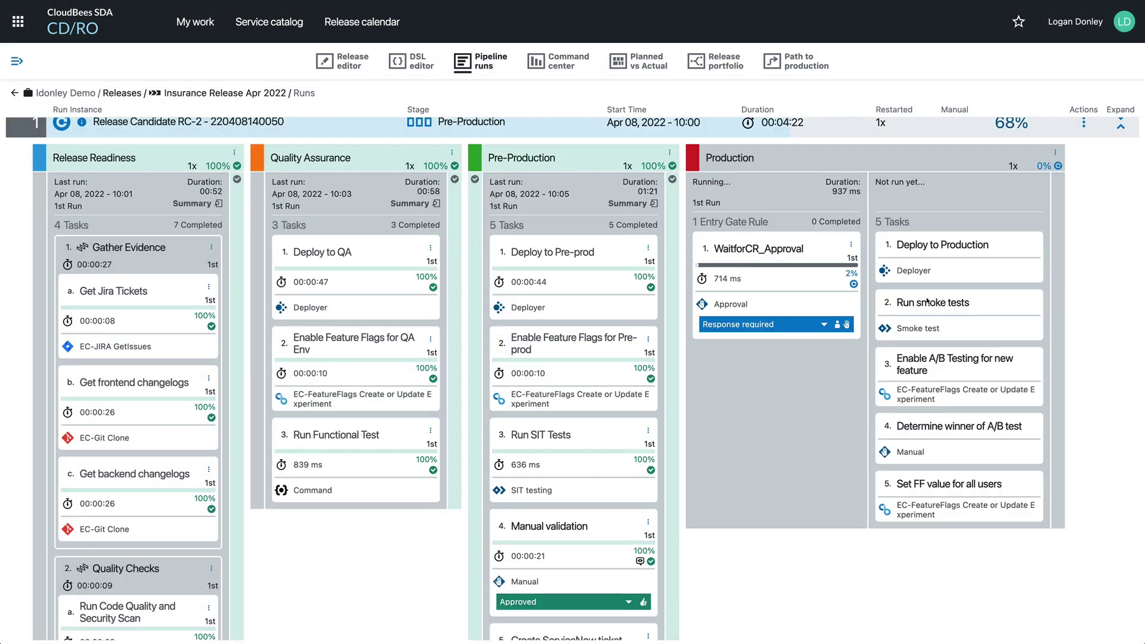
# - Open the ServiceNow change request linked in the Pre-Production stage summary, set its Approval to Approved, and update the record
pyautogui.click(631, 204)
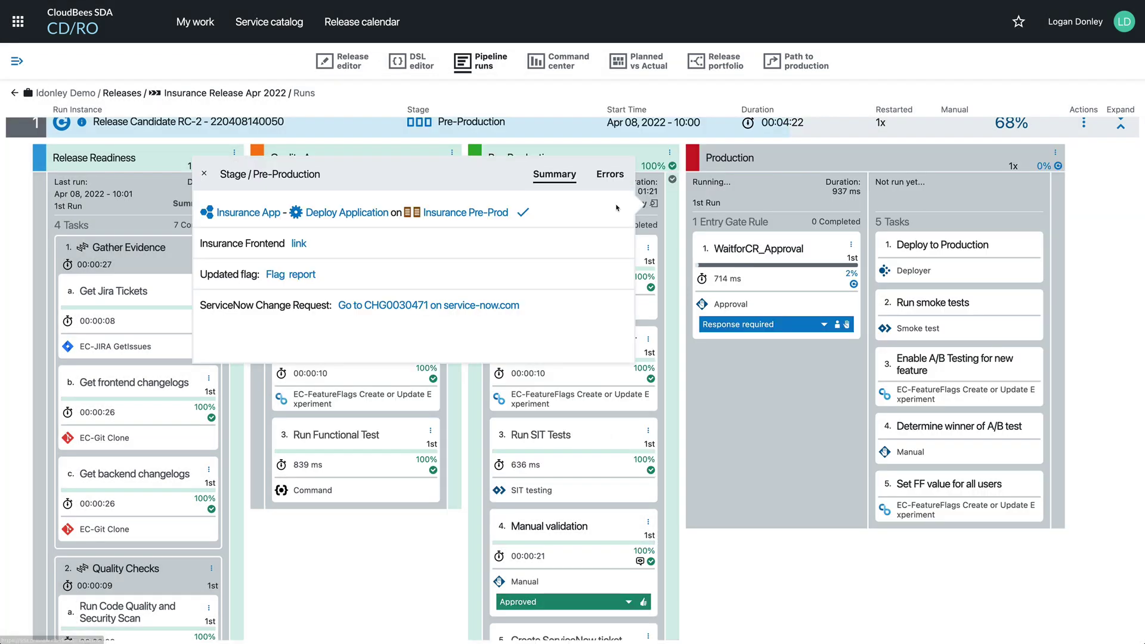
pyautogui.click(463, 303)
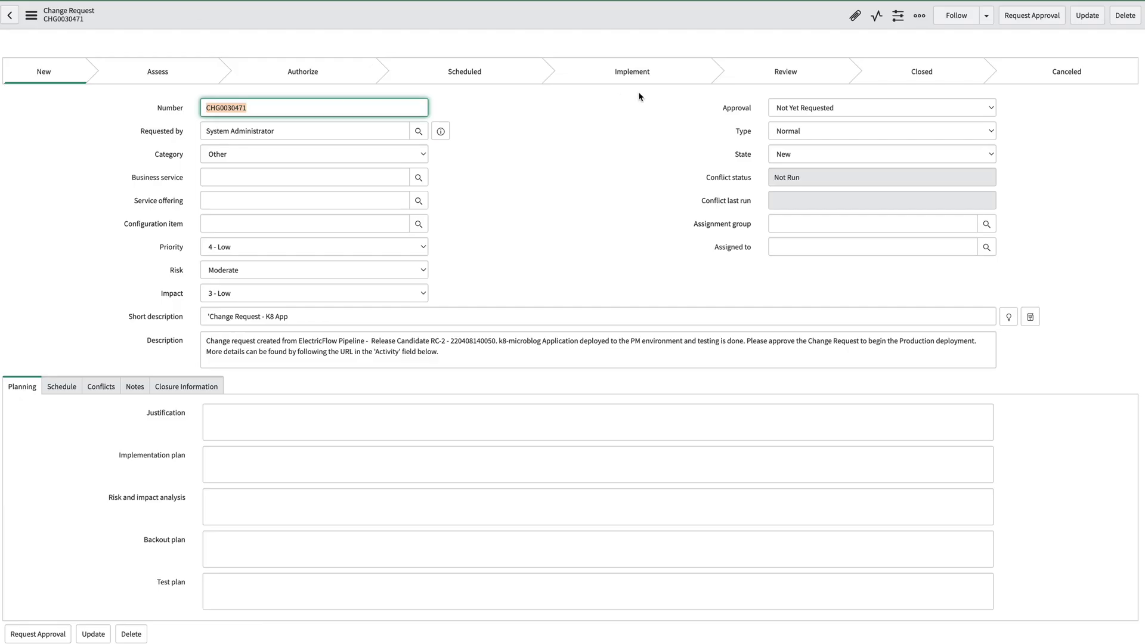
pyautogui.click(834, 113)
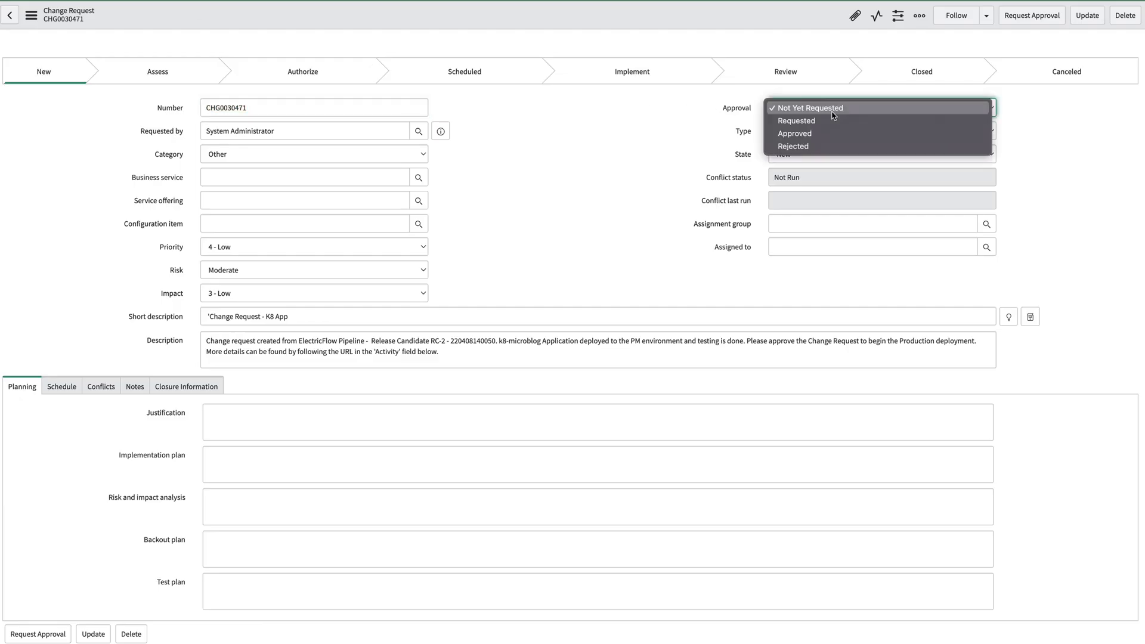
pyautogui.click(828, 134)
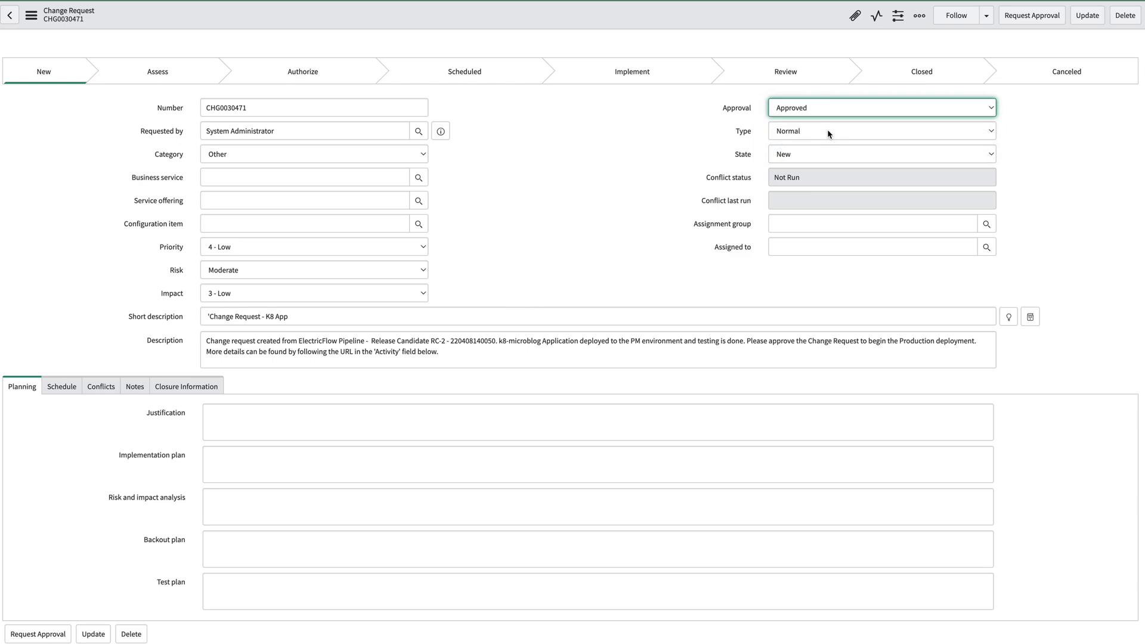
pyautogui.click(1080, 20)
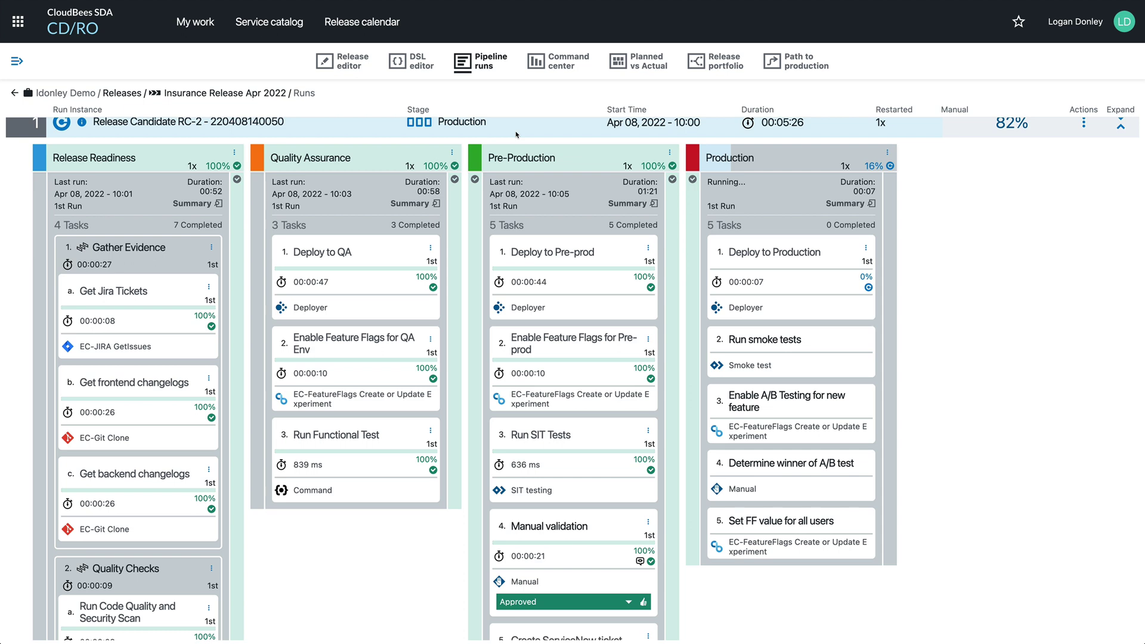
# - Open the audit report of the Release Candidate RC-2 run and review its approvals, time duration, evidence and deployments
pyautogui.scroll(1, 516, 135)
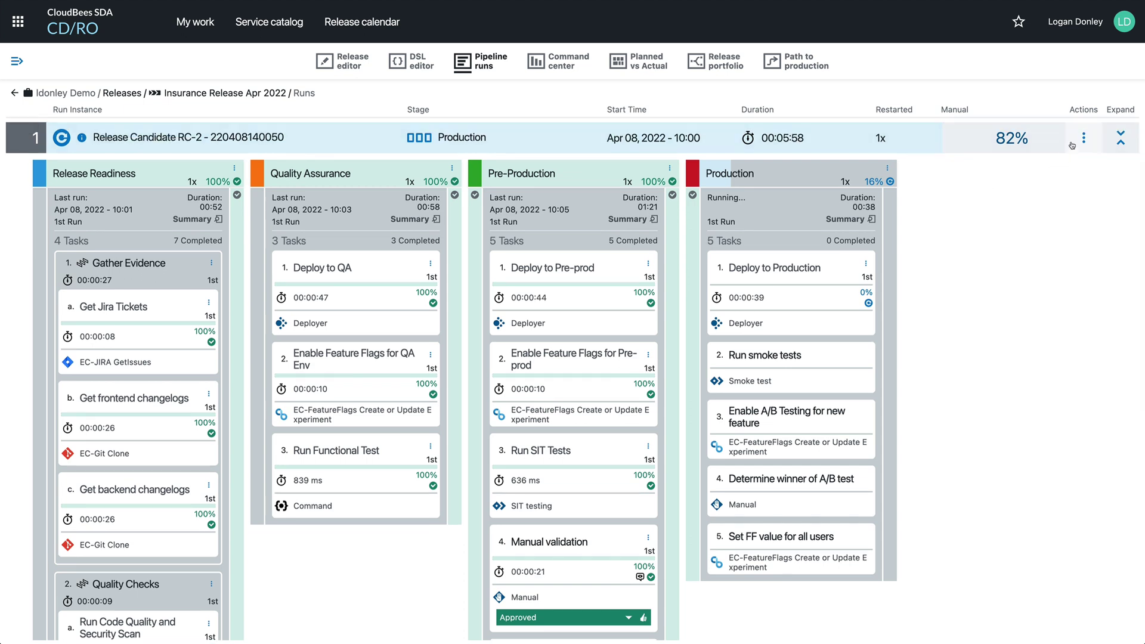
pyautogui.click(1077, 142)
pyautogui.click(981, 271)
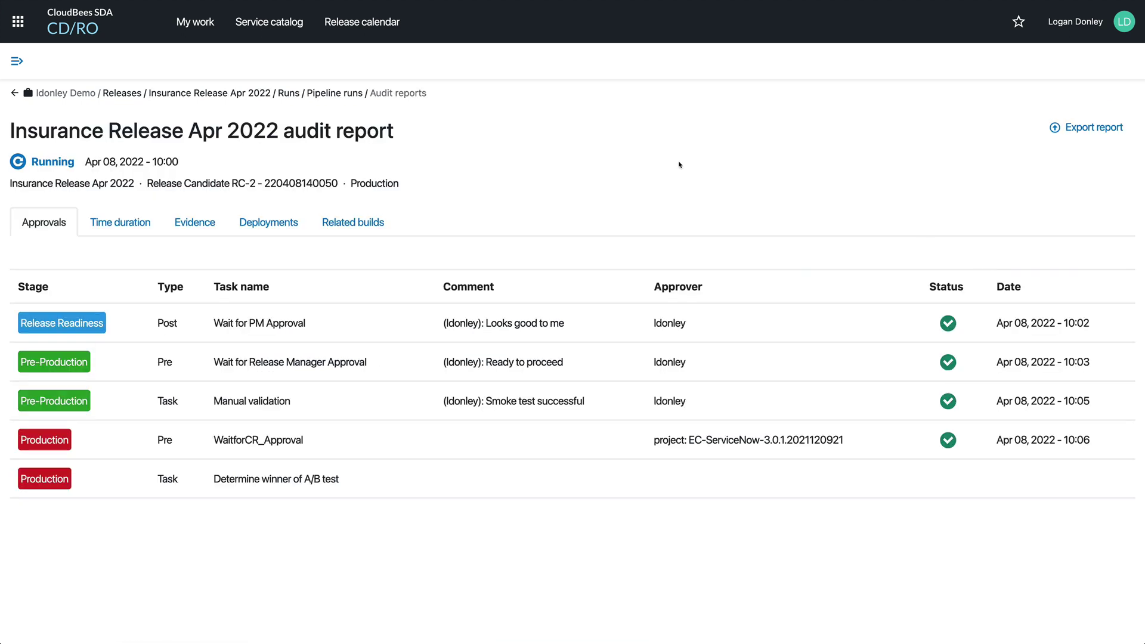
pyautogui.click(109, 222)
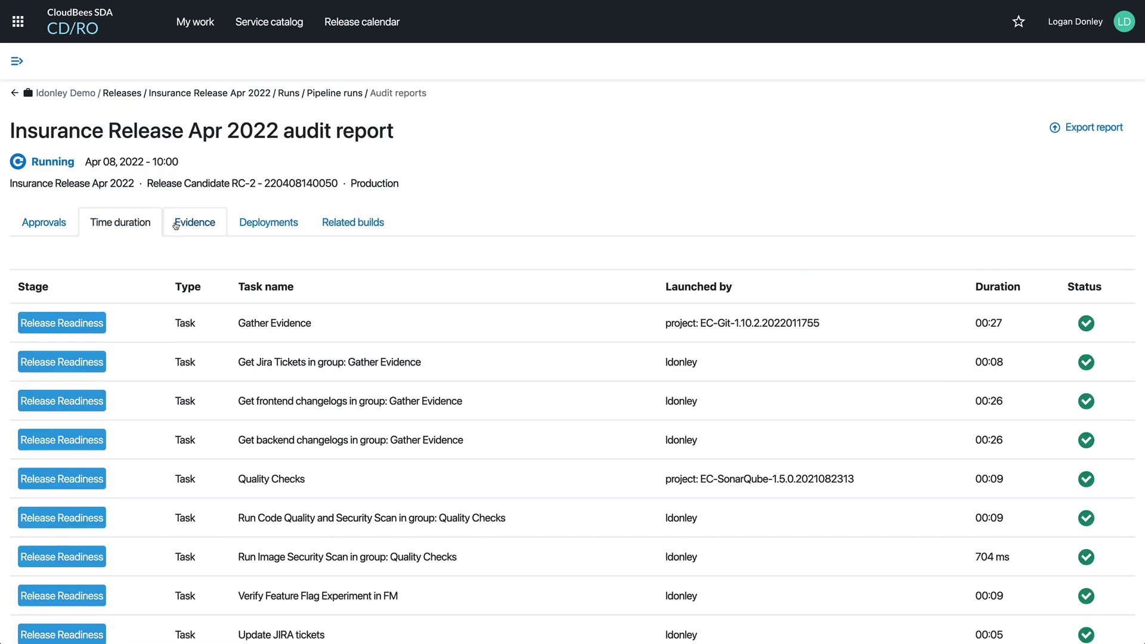
pyautogui.click(176, 225)
pyautogui.click(245, 226)
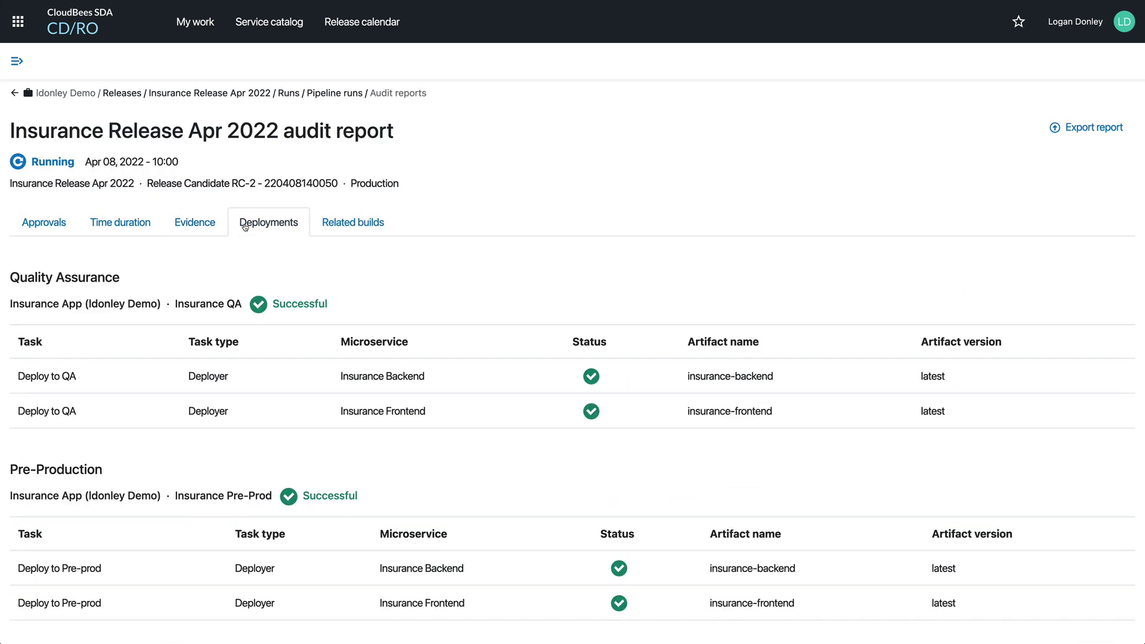